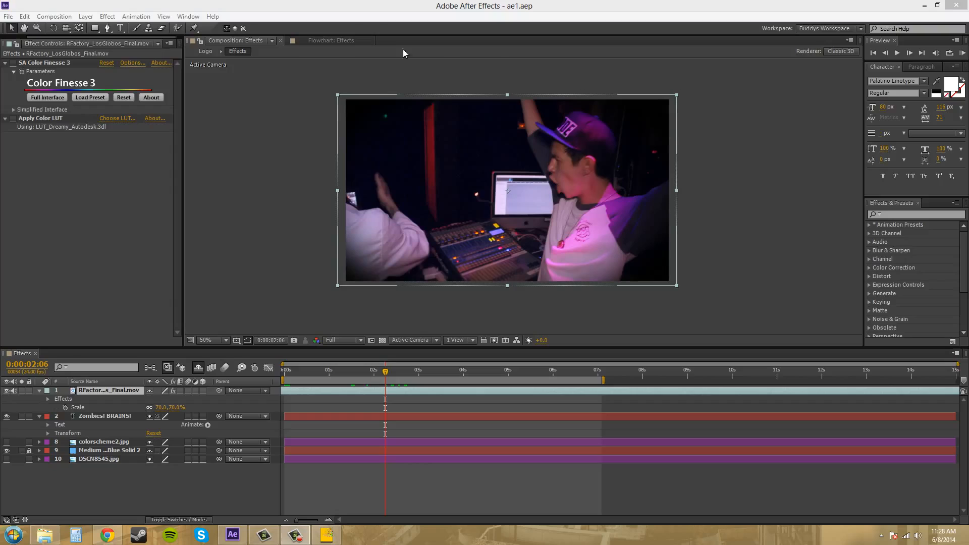
- Delete every layer except the RFactory_LosGlobos_Final.mov footage layer from the composition
click(154, 442)
key(Delete)
click(151, 443)
key(Delete)
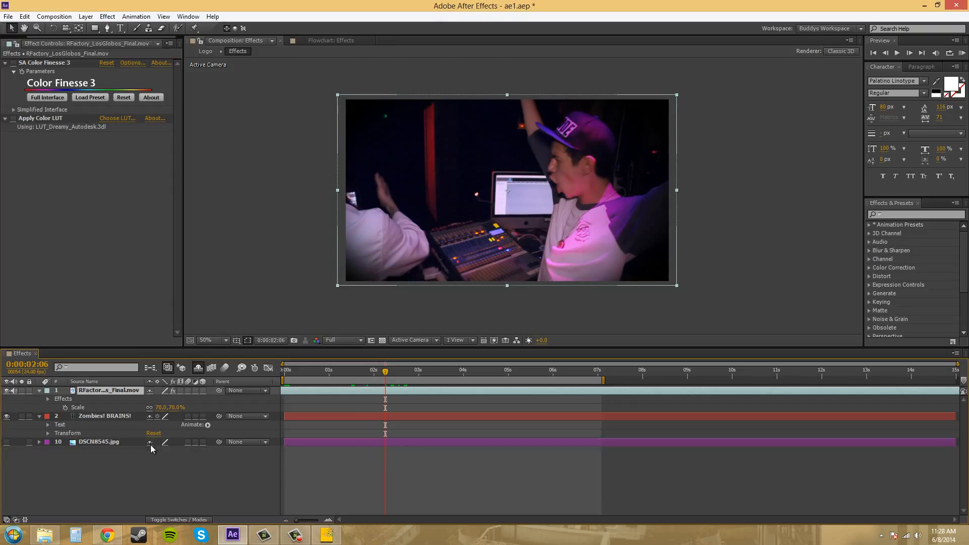
click(151, 443)
key(Delete)
click(156, 418)
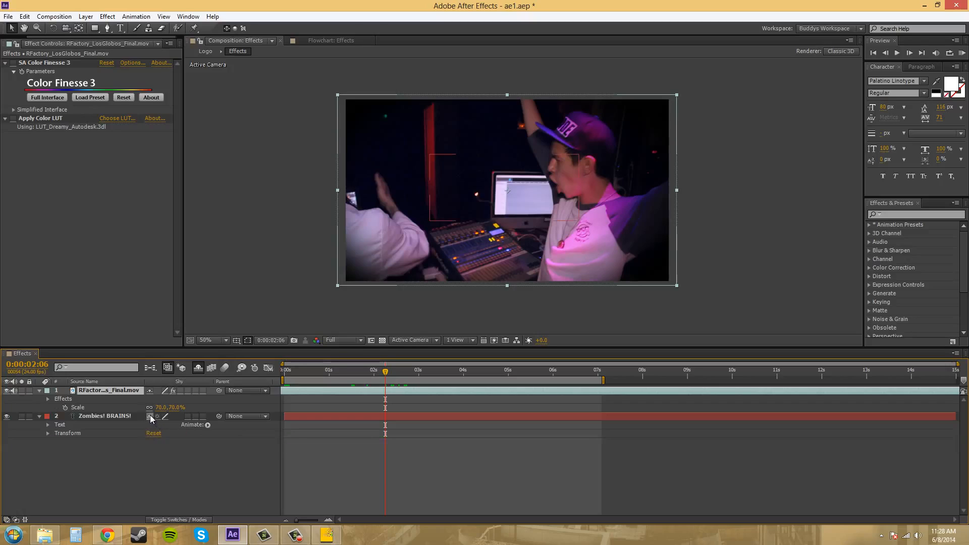
key(Delete)
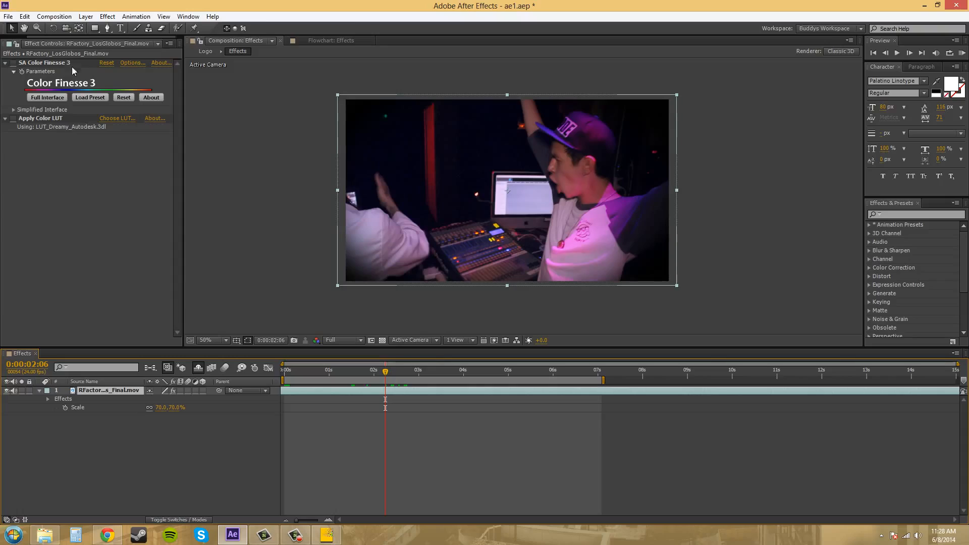
- Remove the Apply Color LUT effect from the footage layer, keeping SA Color Finesse 3
click(143, 479)
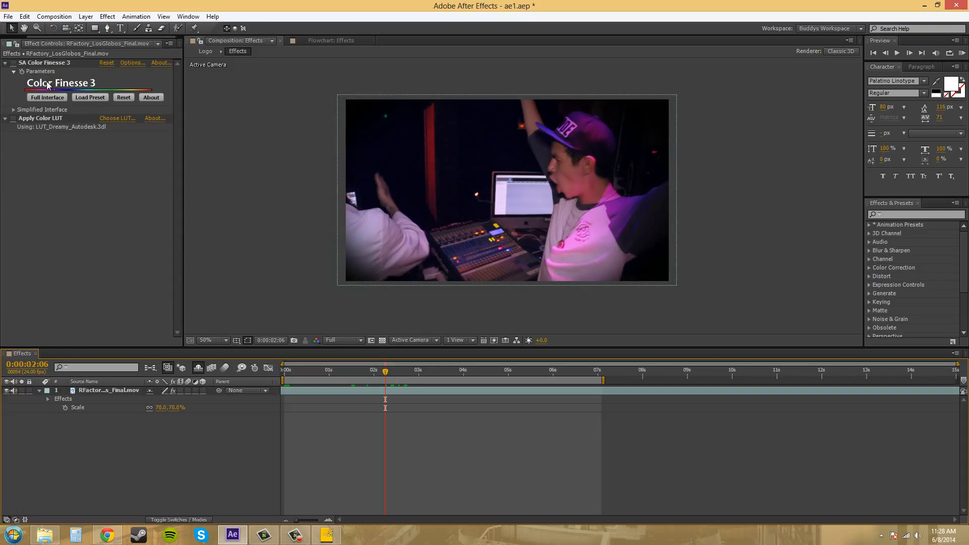
click(60, 71)
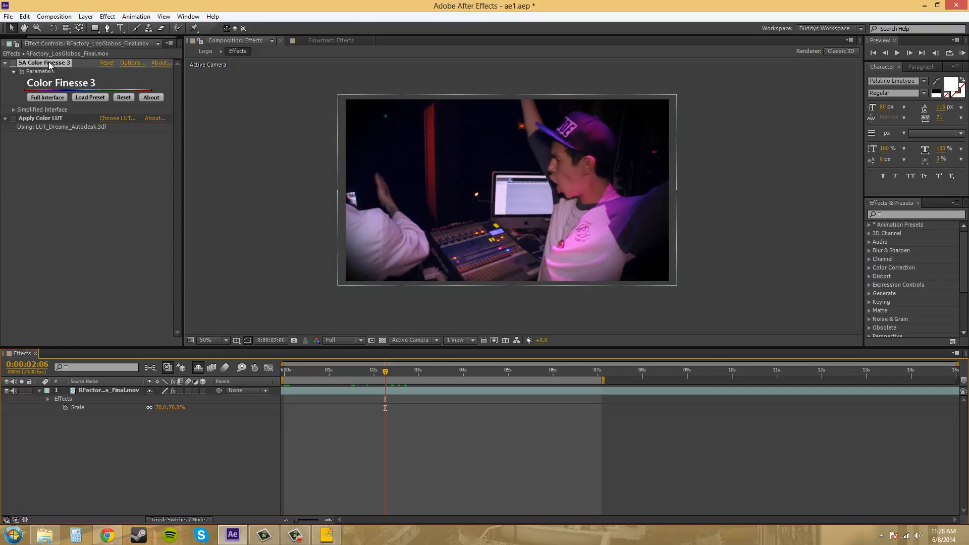
click(108, 16)
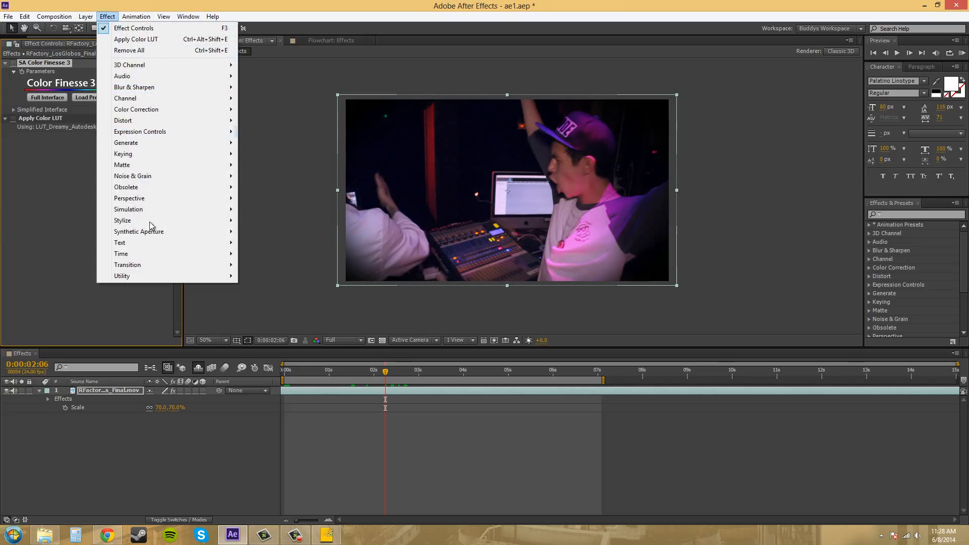
mouse_move(160, 232)
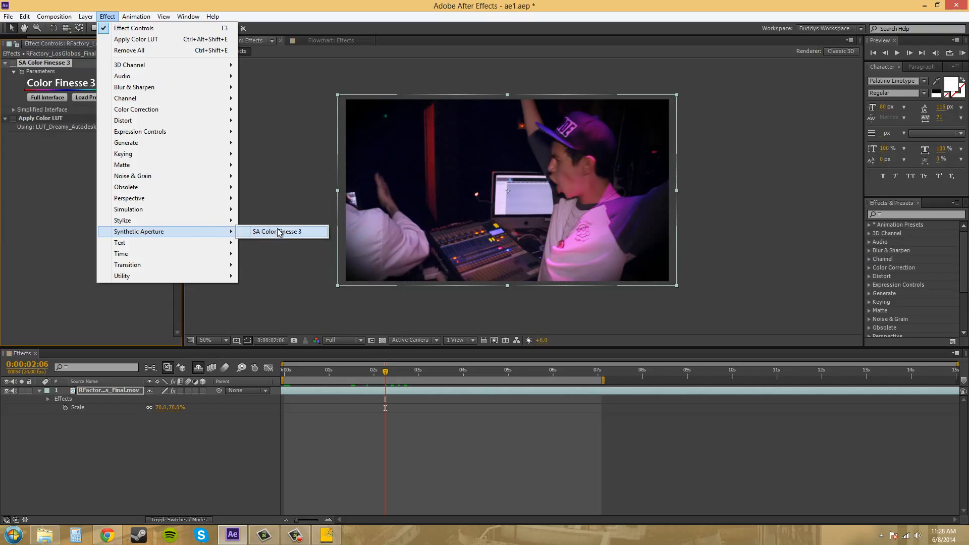
click(67, 214)
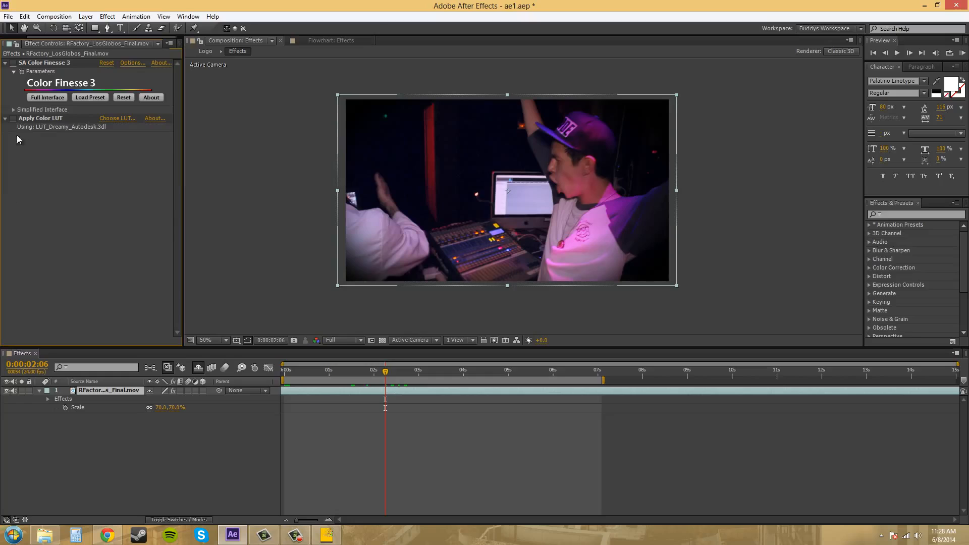
click(55, 120)
key(Delete)
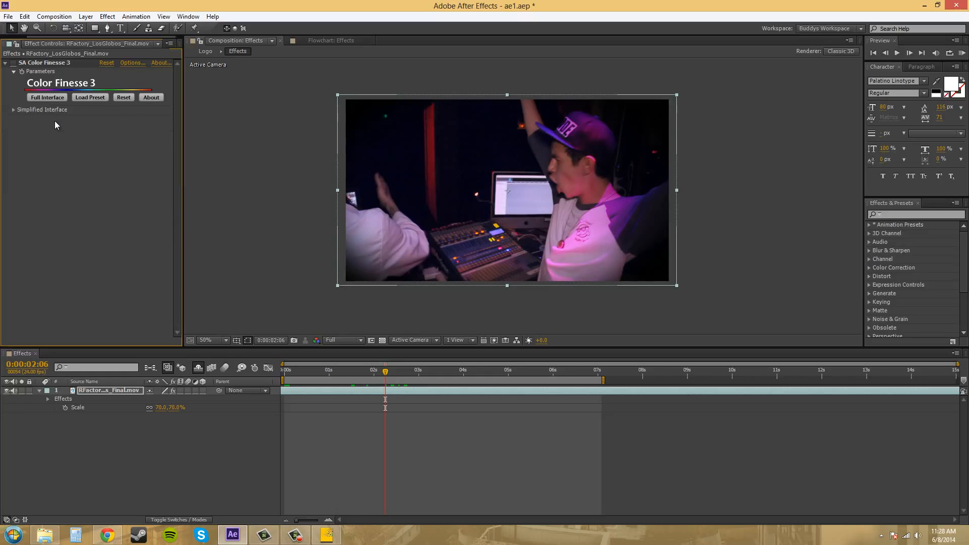
- Expand and examine the Simplified Interface controls of SA Color Finesse 3, then collapse them
click(15, 64)
click(13, 109)
scroll(91, 237, down, 3)
scroll(91, 237, down, 5)
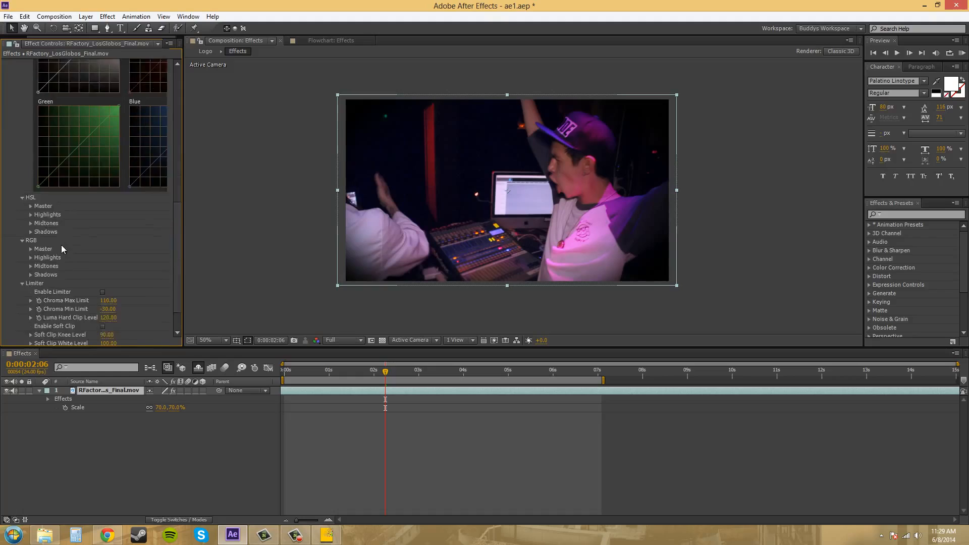
scroll(85, 253, up, 10)
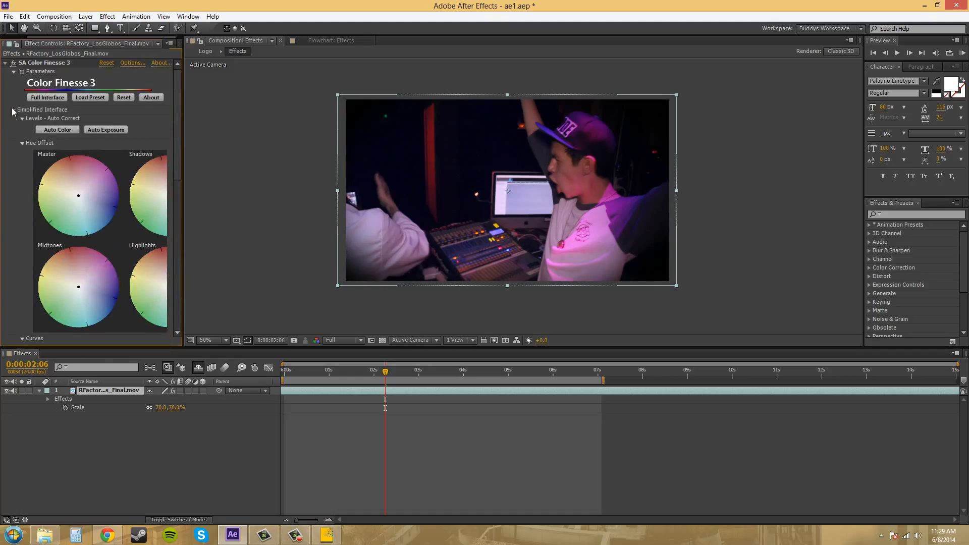
click(13, 109)
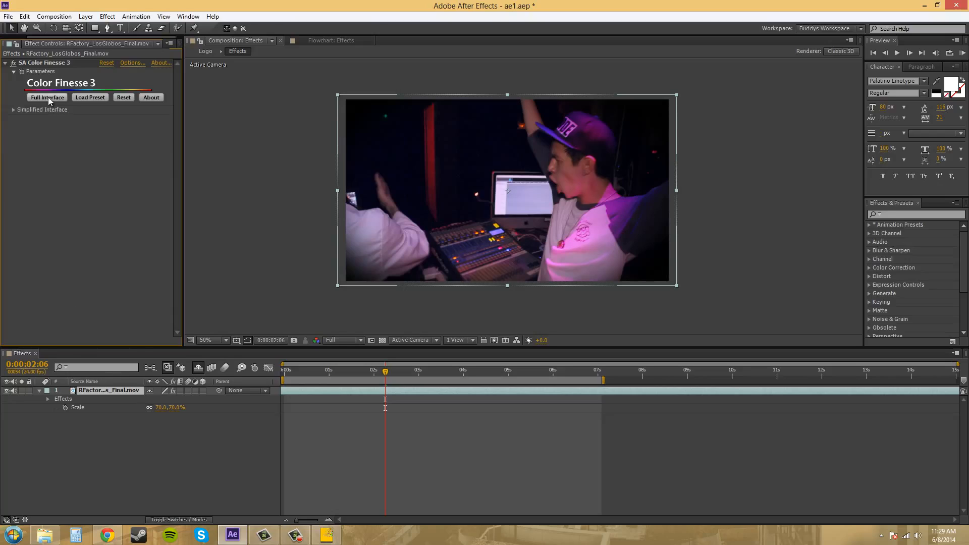
- Switch to the Color Finesse window and browse through each of its scope display views
click(313, 543)
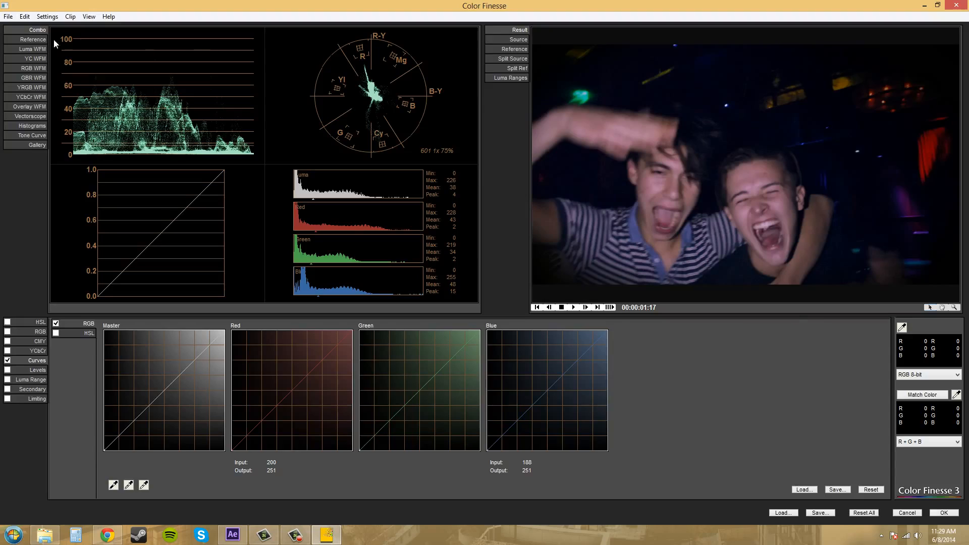
click(32, 38)
click(31, 50)
click(30, 68)
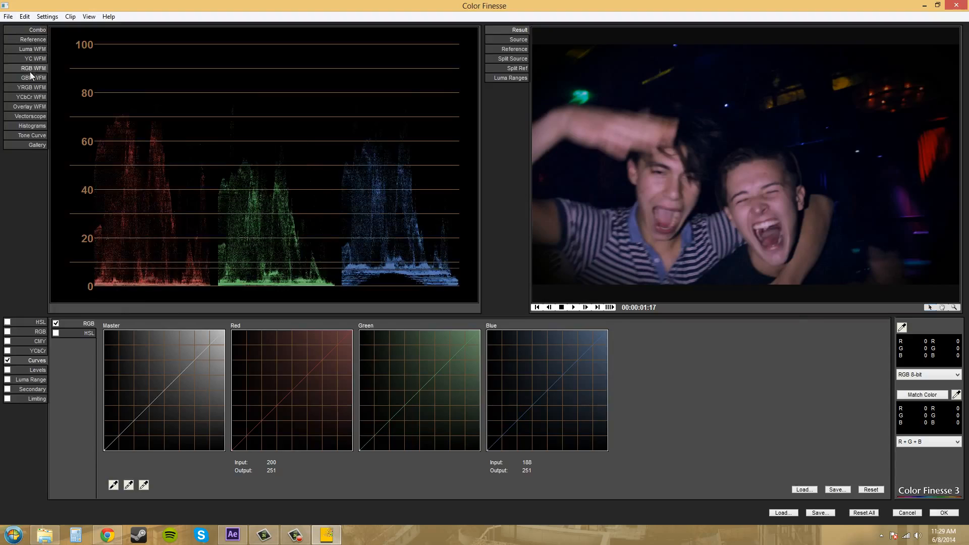
click(31, 77)
click(32, 97)
click(33, 87)
click(33, 78)
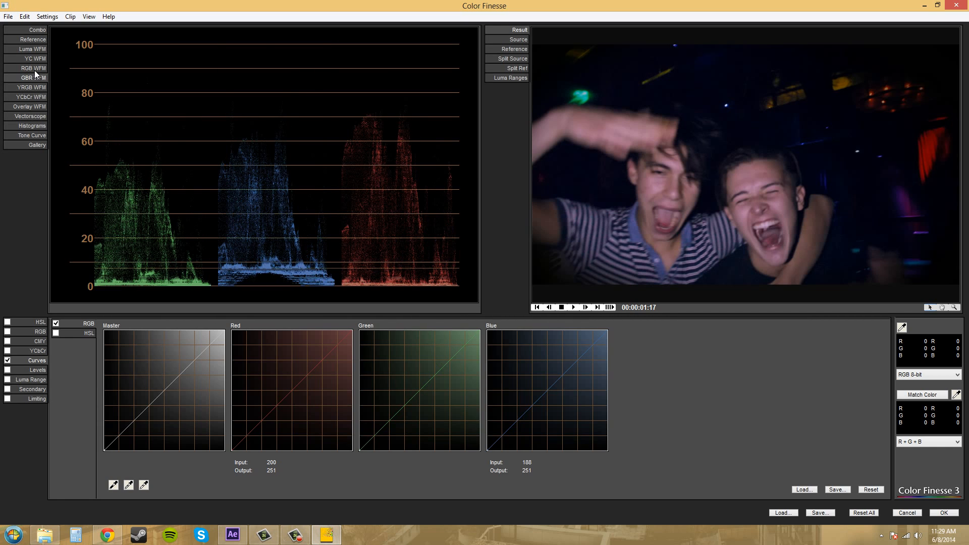
click(34, 70)
click(31, 107)
click(29, 116)
click(31, 126)
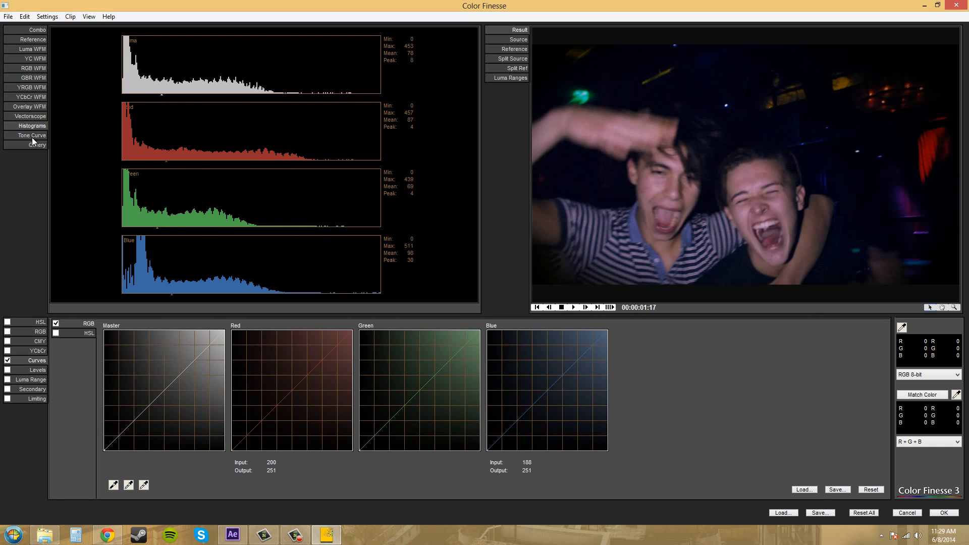
click(32, 135)
click(34, 145)
click(36, 126)
click(37, 31)
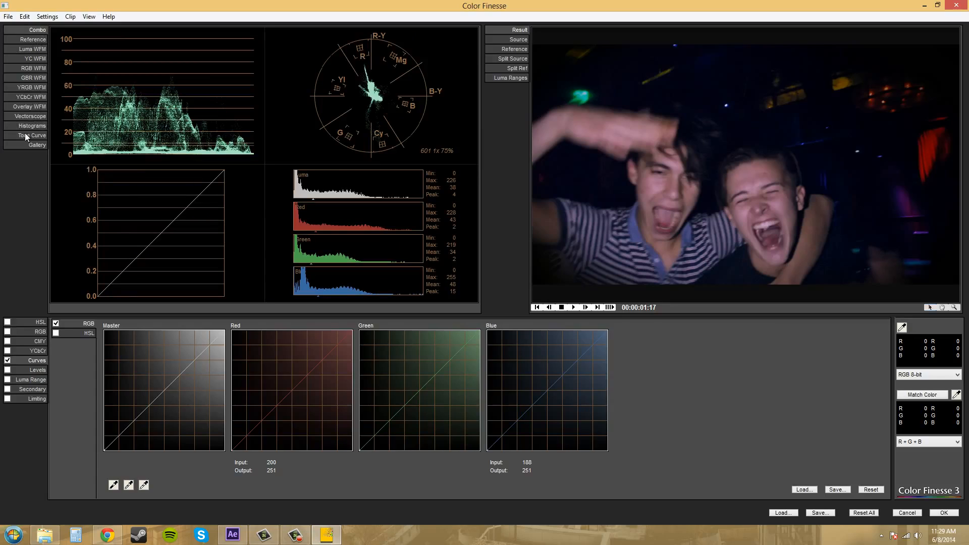
- Browse the correction categories from HSL through Limiting, returning to Curves
click(39, 322)
click(40, 332)
click(40, 343)
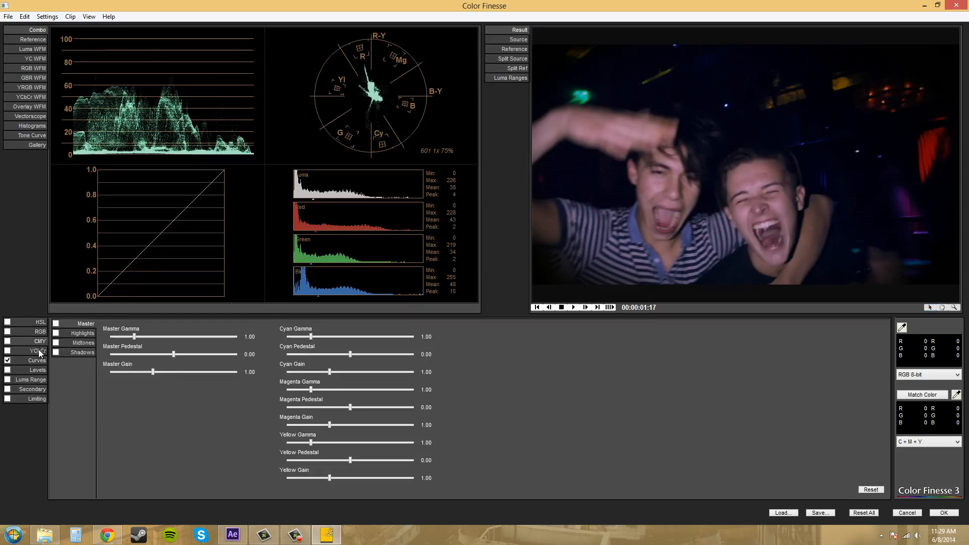
click(38, 352)
click(37, 360)
click(37, 371)
click(36, 380)
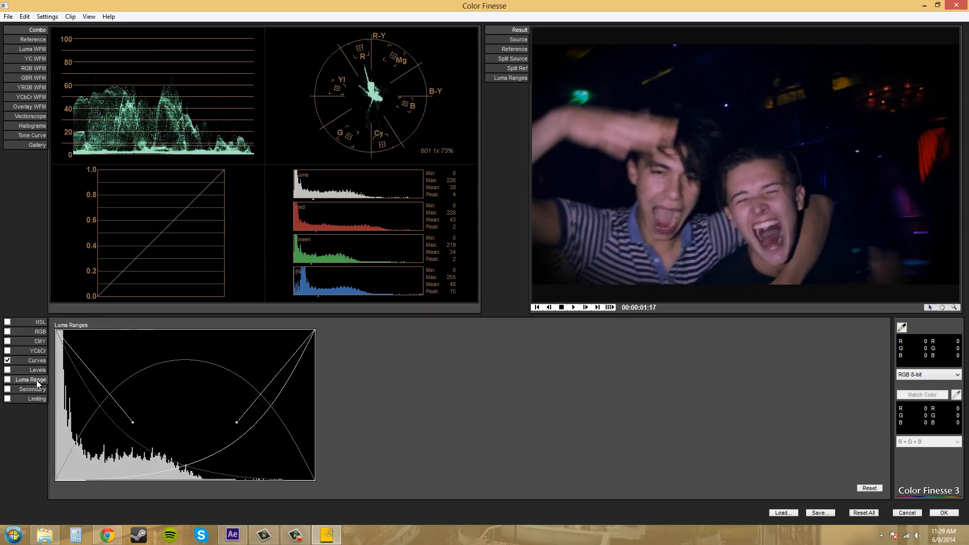
click(35, 389)
click(35, 399)
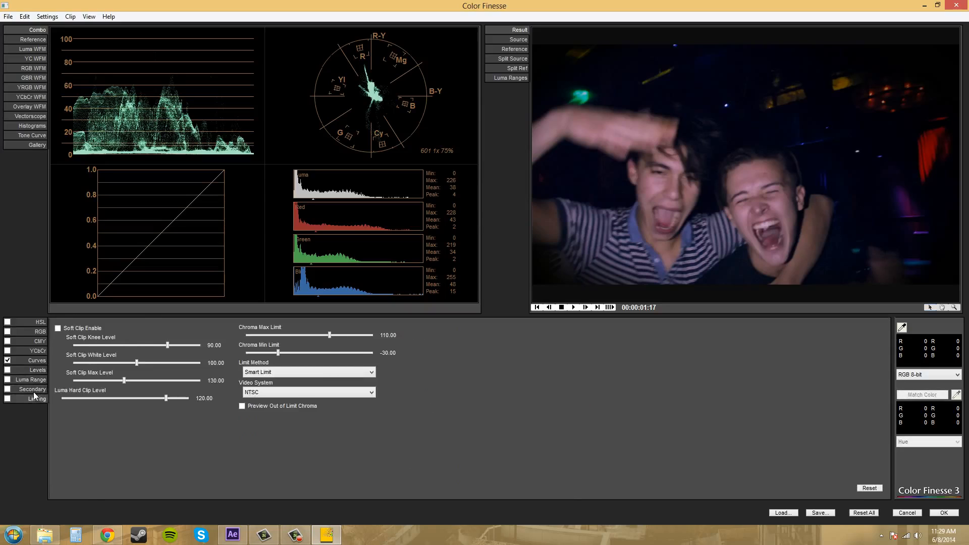
click(35, 389)
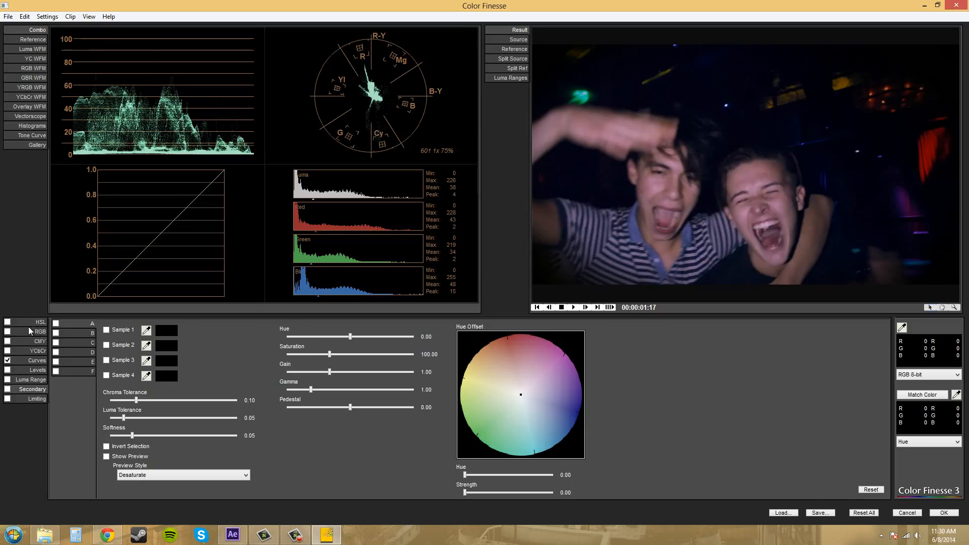
click(35, 360)
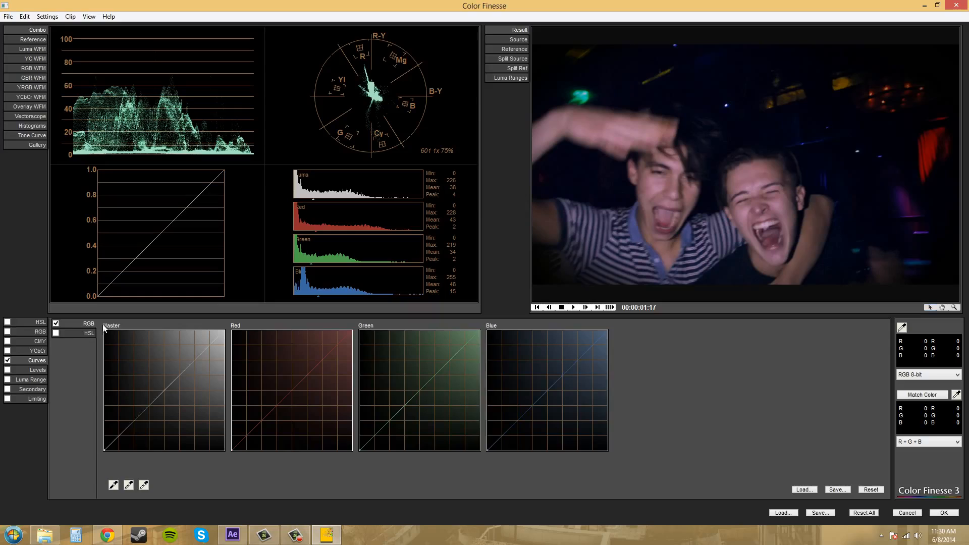
- Show the RGB waveform and bend the RGB curves: raise the red and blue curves, lower the green
click(22, 68)
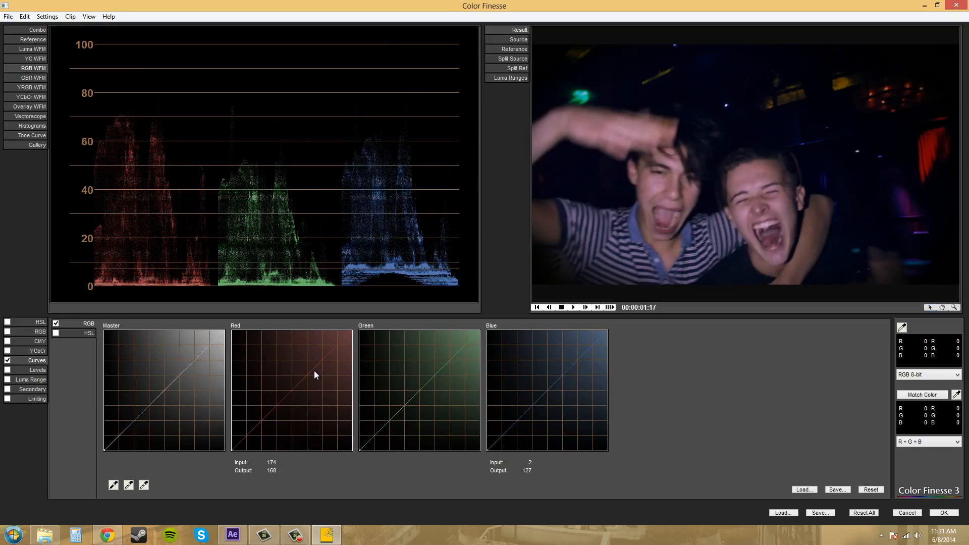
drag(312, 367, 307, 357)
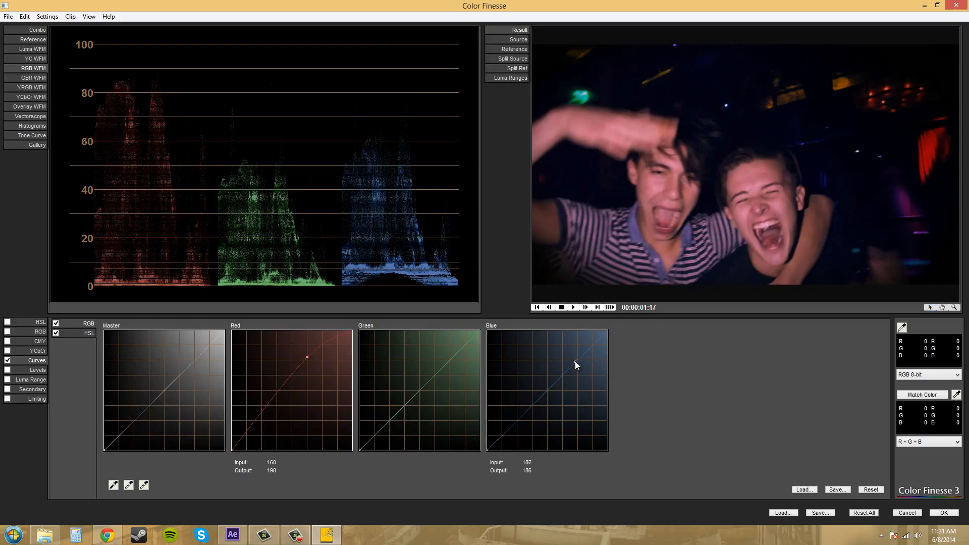
drag(574, 361, 562, 350)
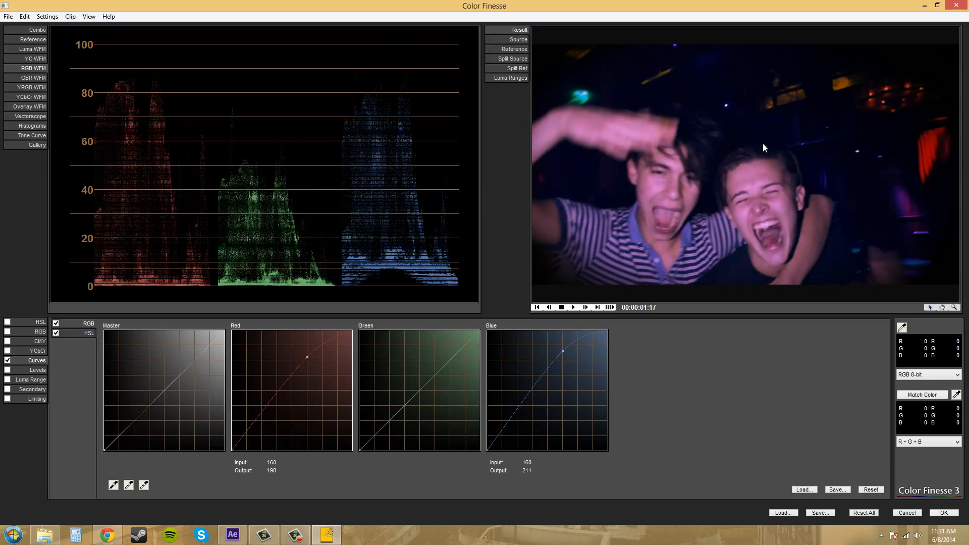
drag(446, 363, 450, 371)
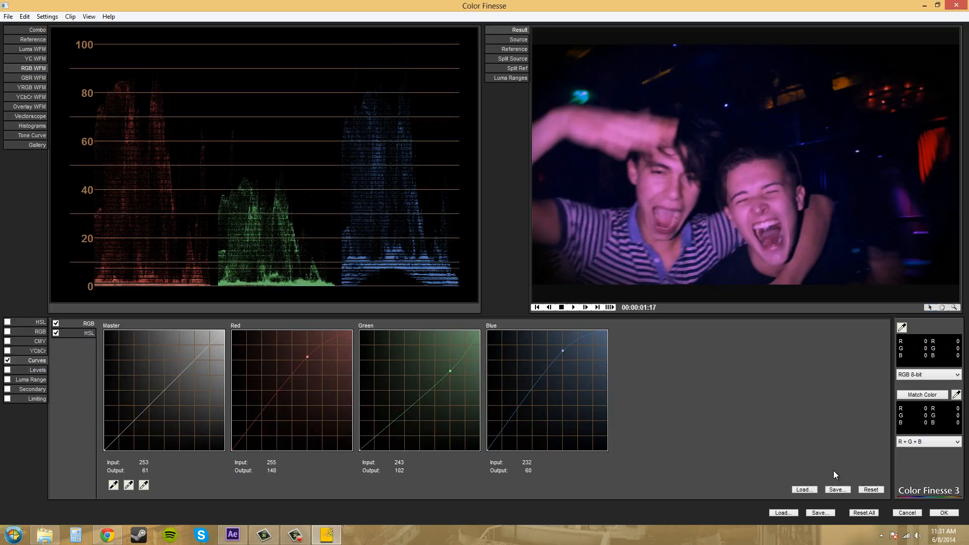
click(8, 17)
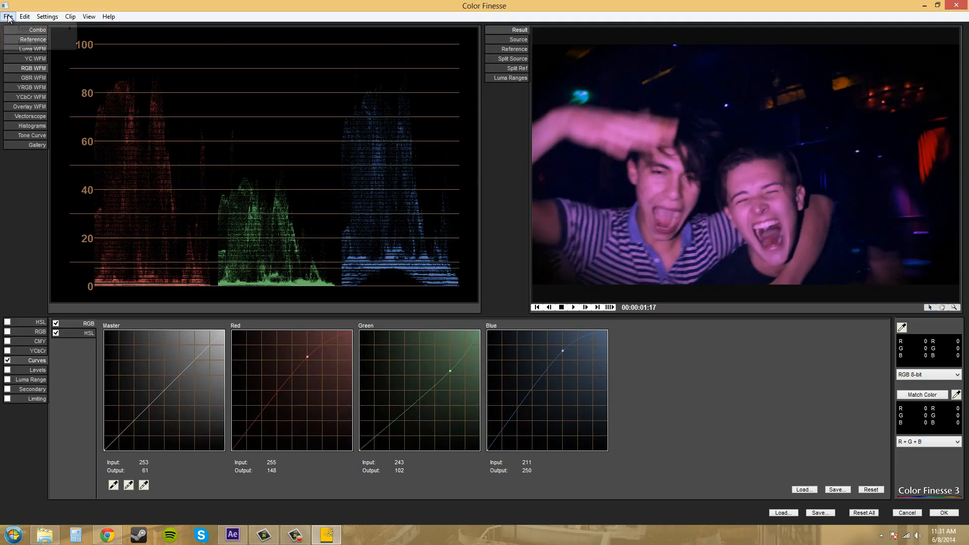
mouse_move(19, 30)
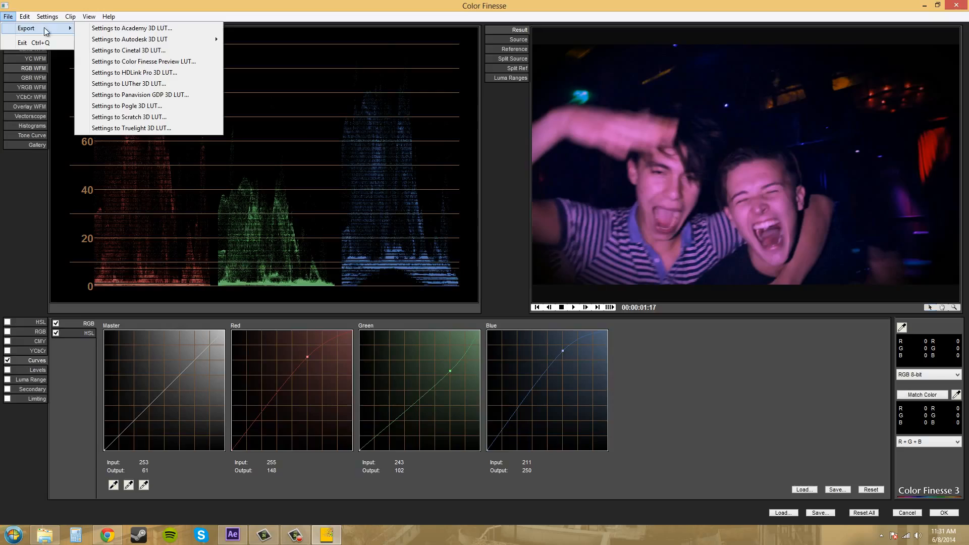
mouse_move(121, 46)
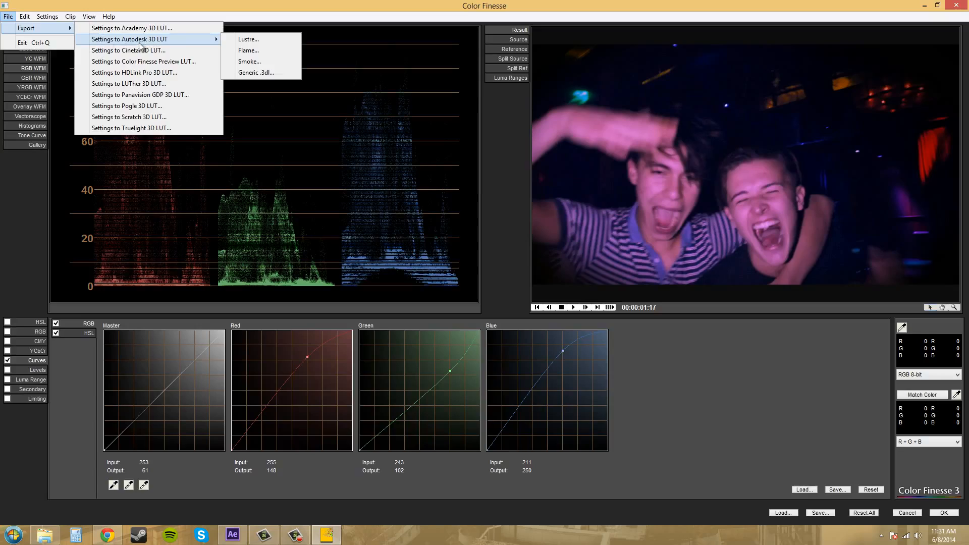
click(252, 73)
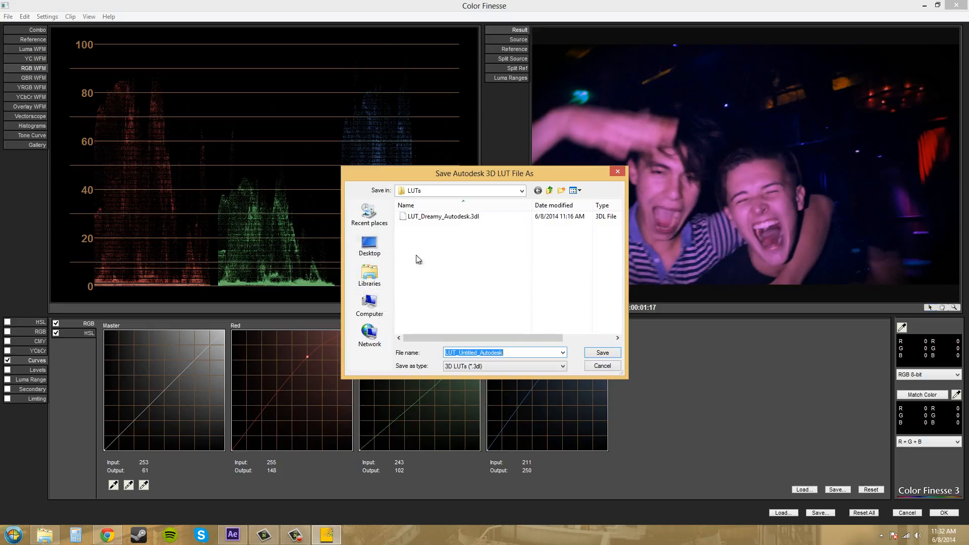
click(370, 305)
double_click(450, 222)
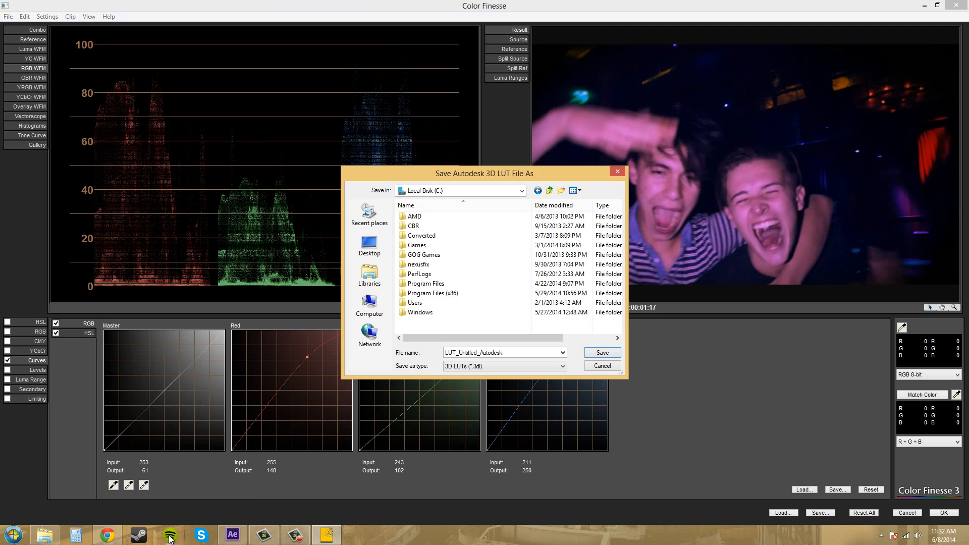
click(594, 370)
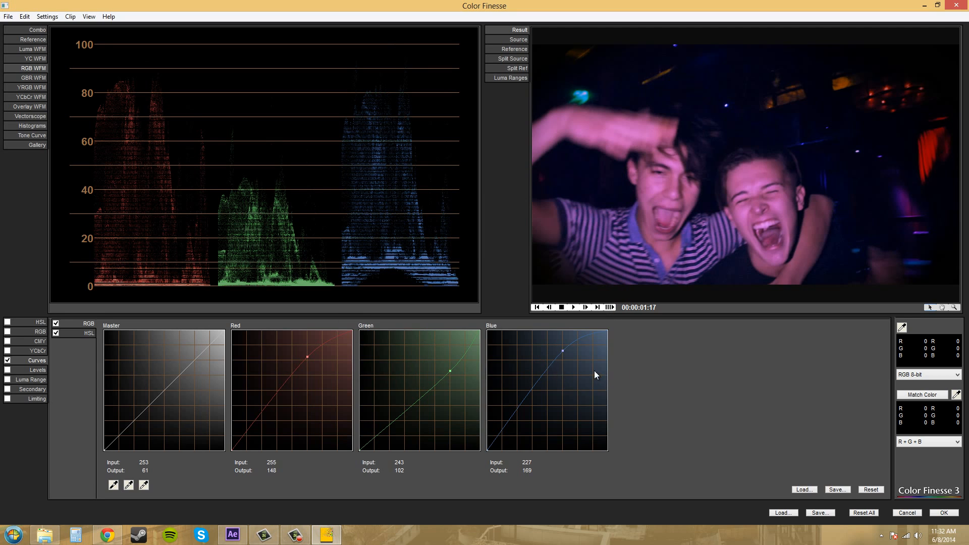
click(232, 535)
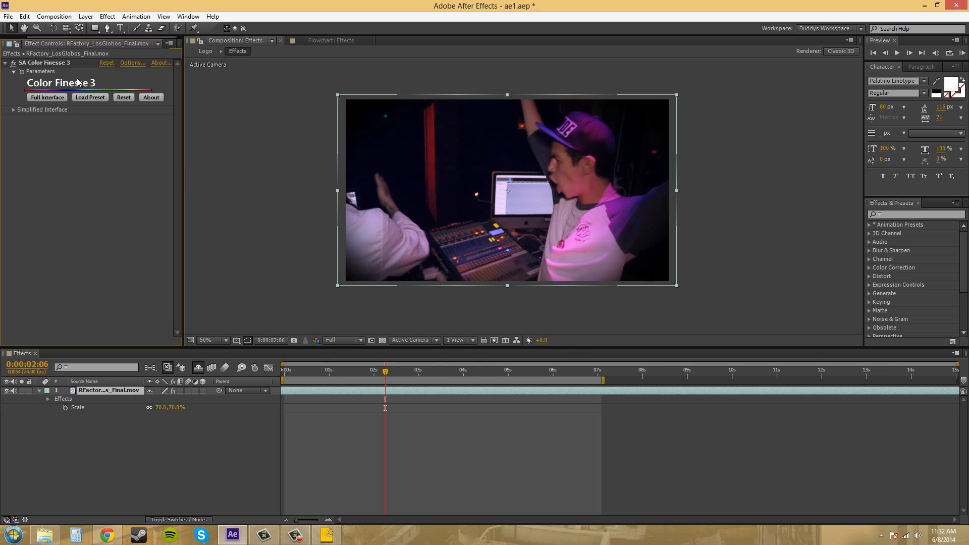
click(108, 16)
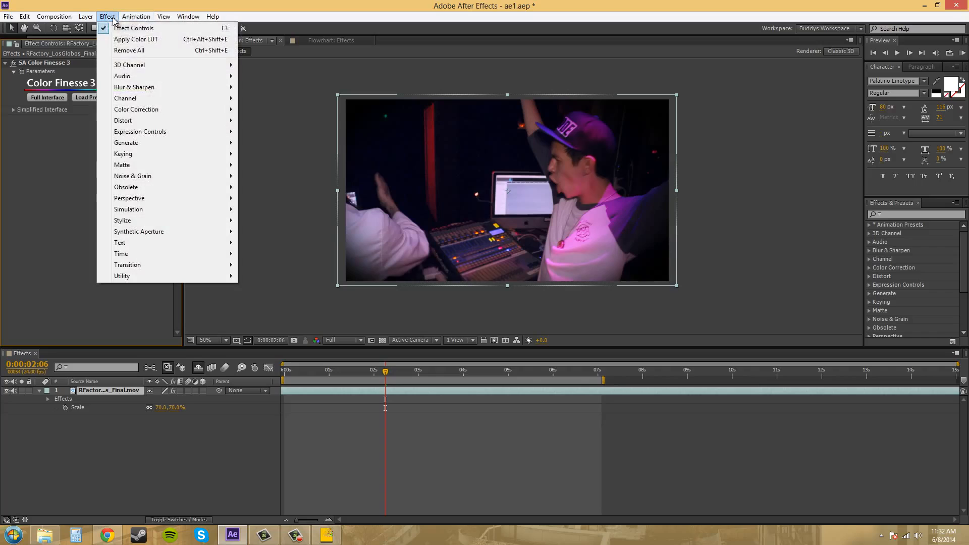
click(135, 39)
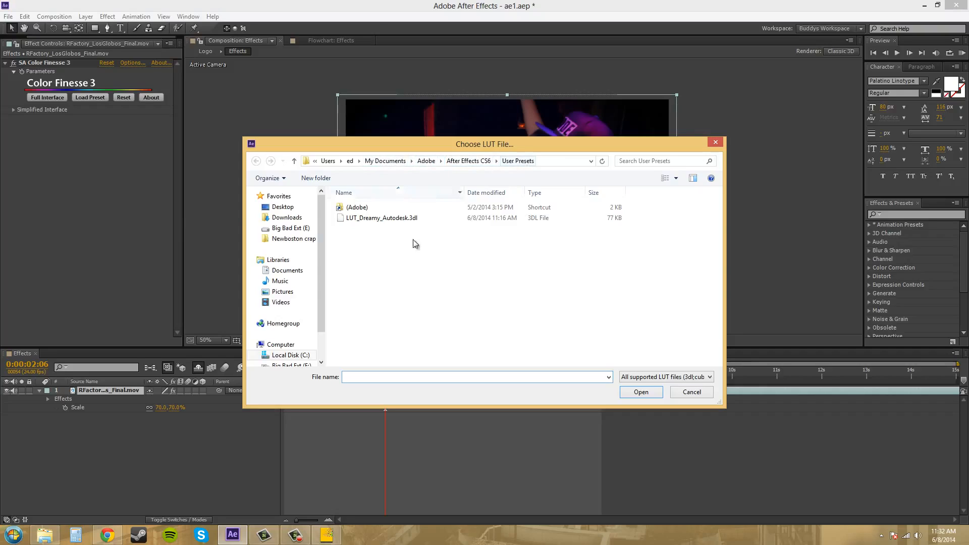
click(693, 394)
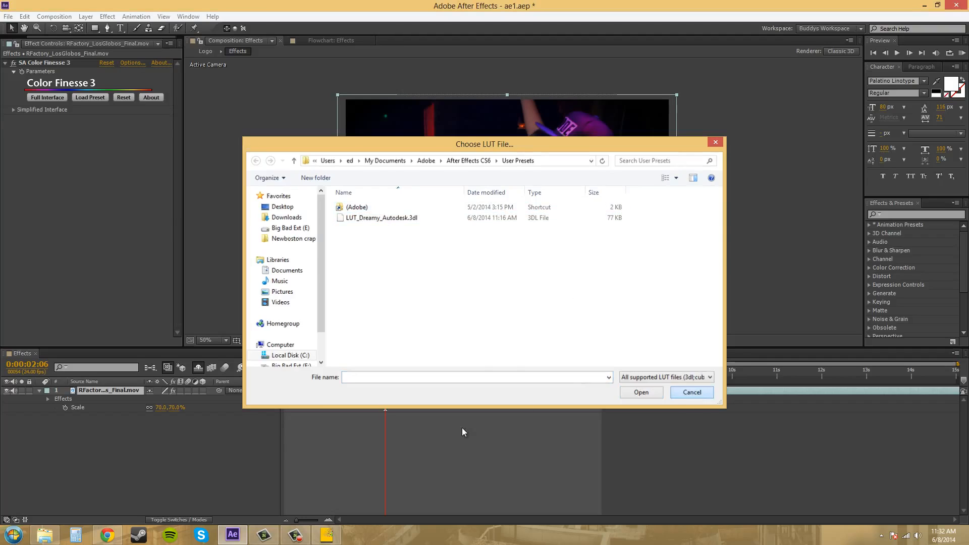
mouse_move(338, 525)
click(322, 482)
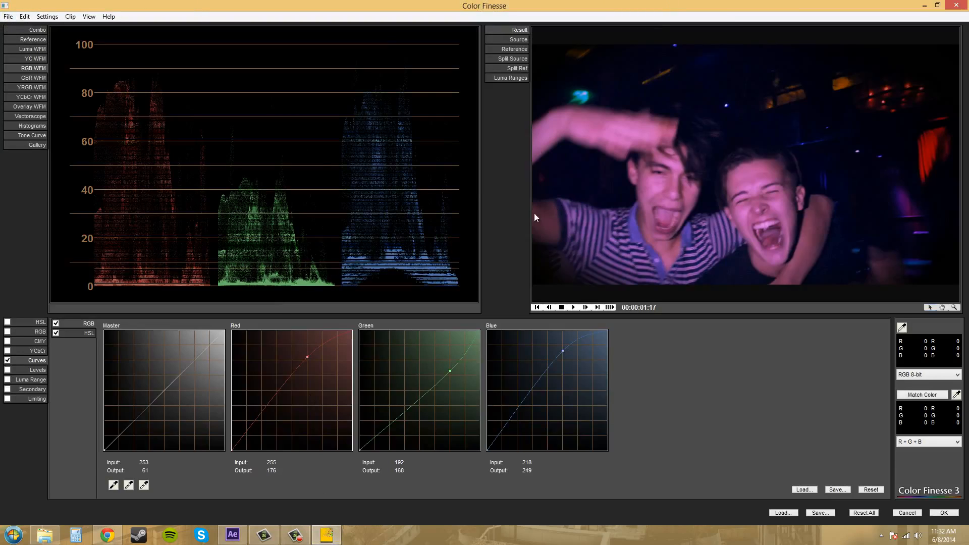
click(232, 533)
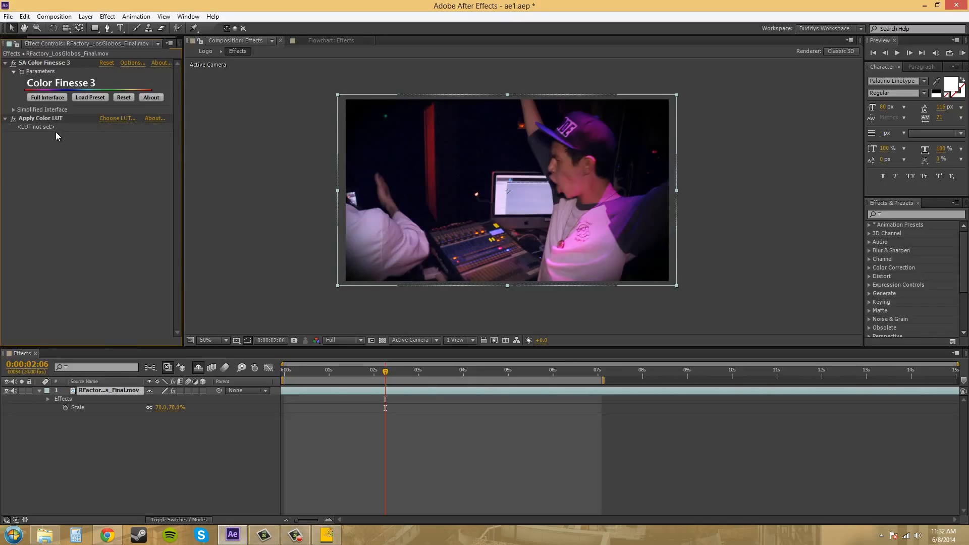
click(47, 118)
key(Delete)
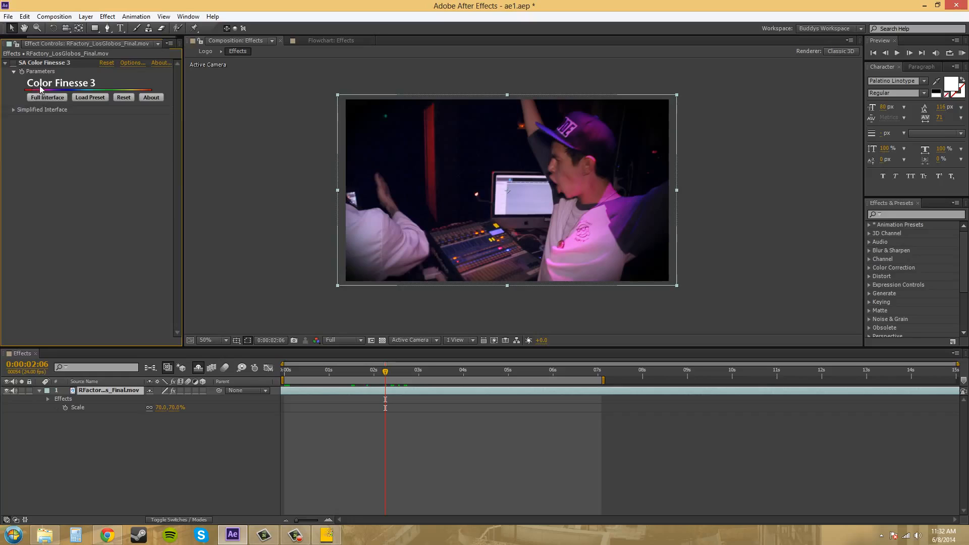
- Apply the Apply Color LUT effect to the layer, loading the LUT_Dreamy_Autodesk.3dl file
click(109, 17)
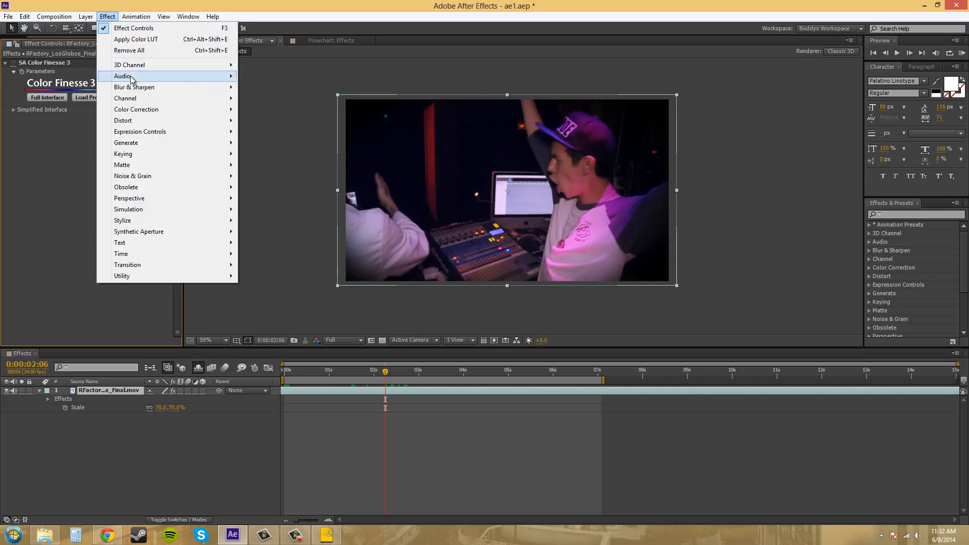
mouse_move(134, 86)
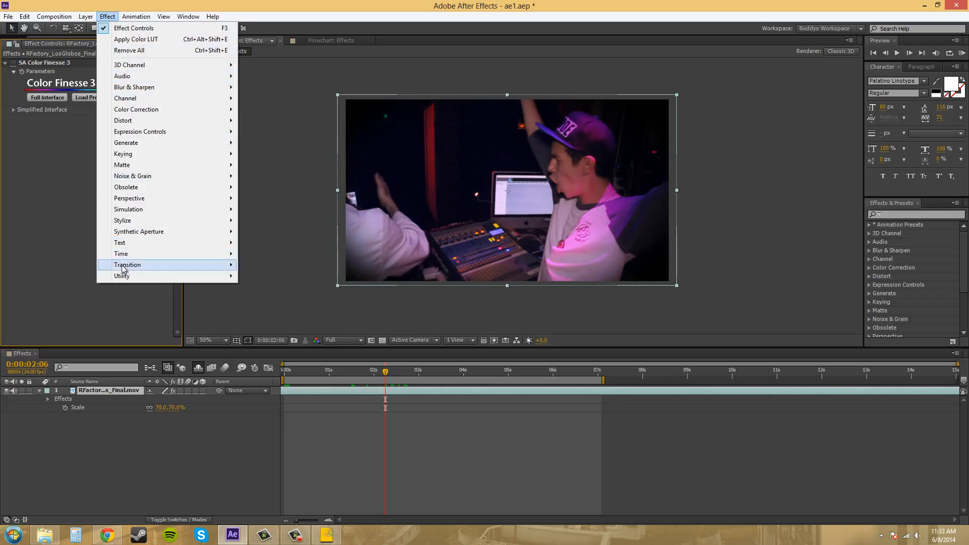
mouse_move(128, 276)
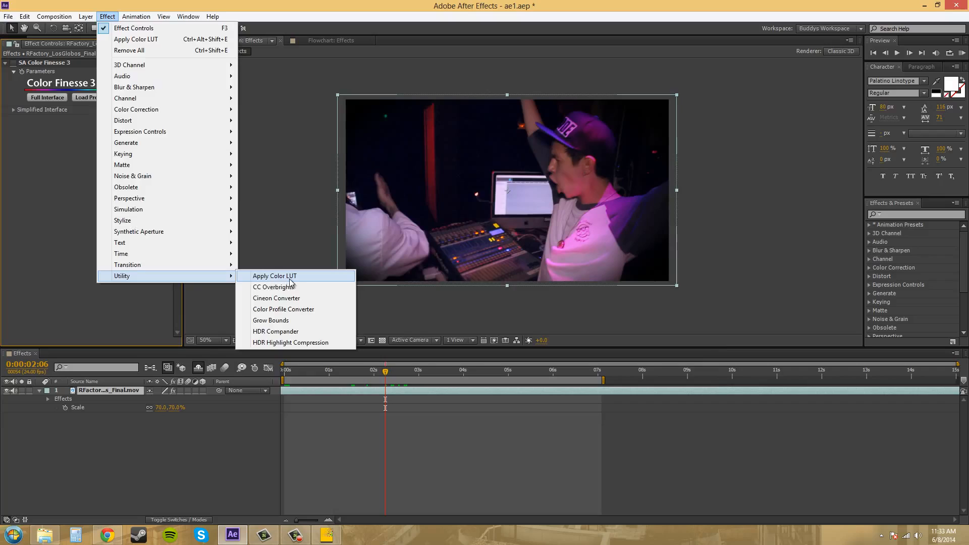
click(278, 276)
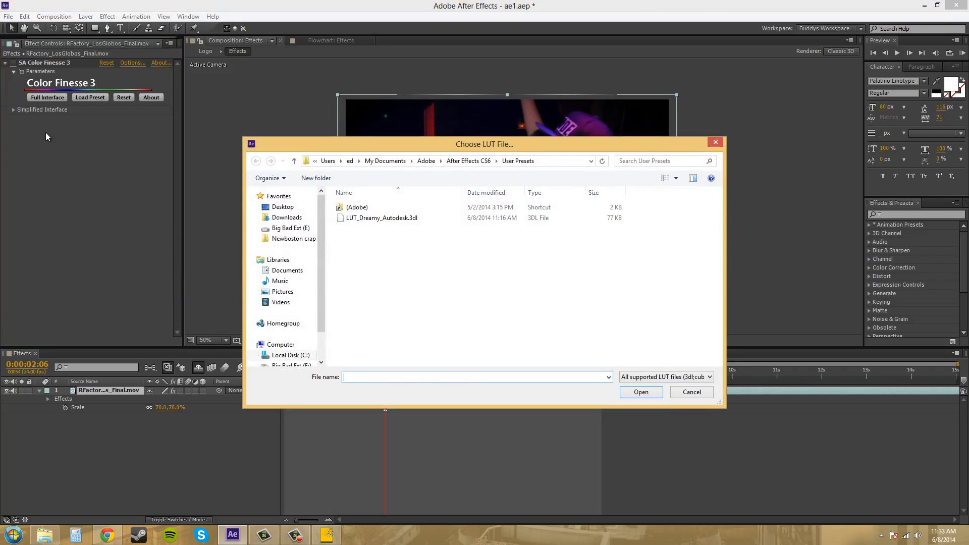
click(374, 220)
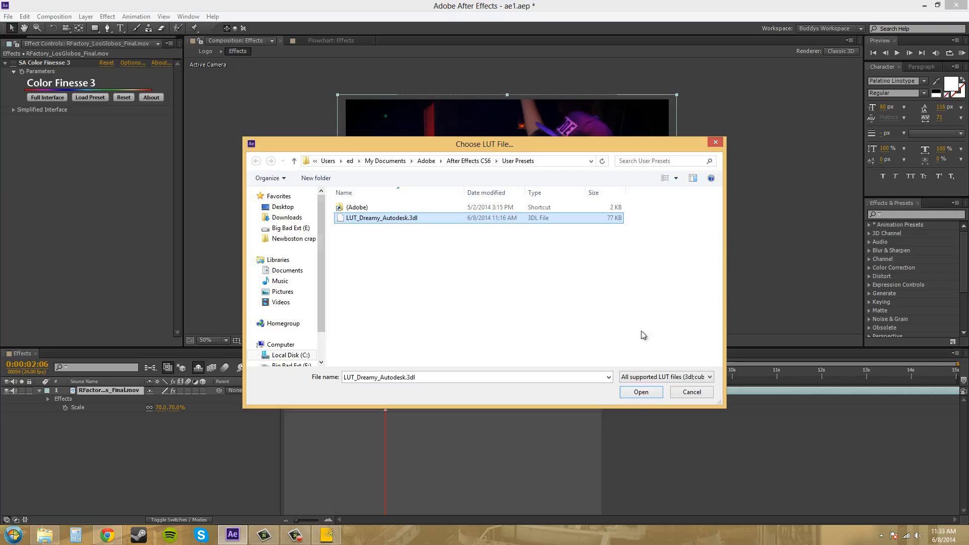
click(644, 394)
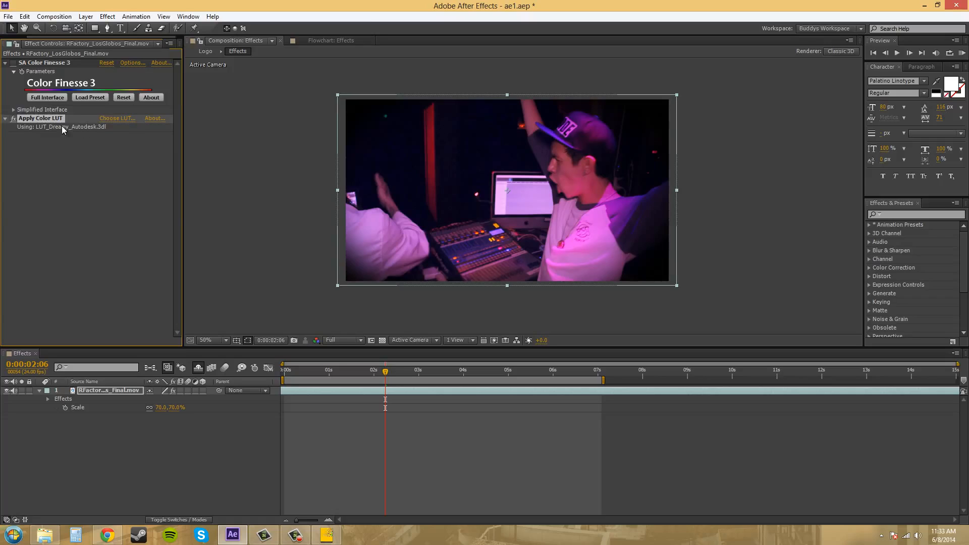
- Toggle the Apply Color LUT effect off and on to compare the footage with and without the LUT
click(14, 120)
click(14, 120)
click(13, 121)
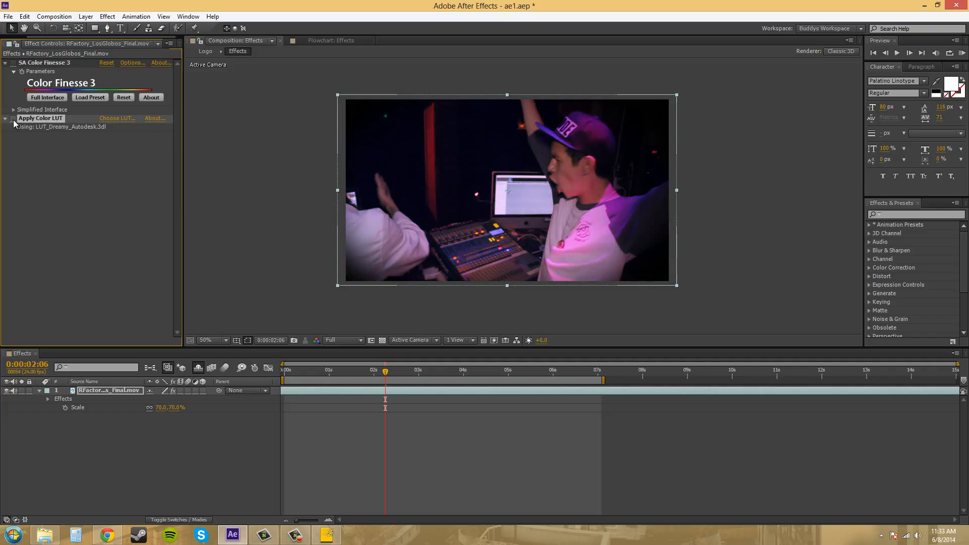
click(14, 120)
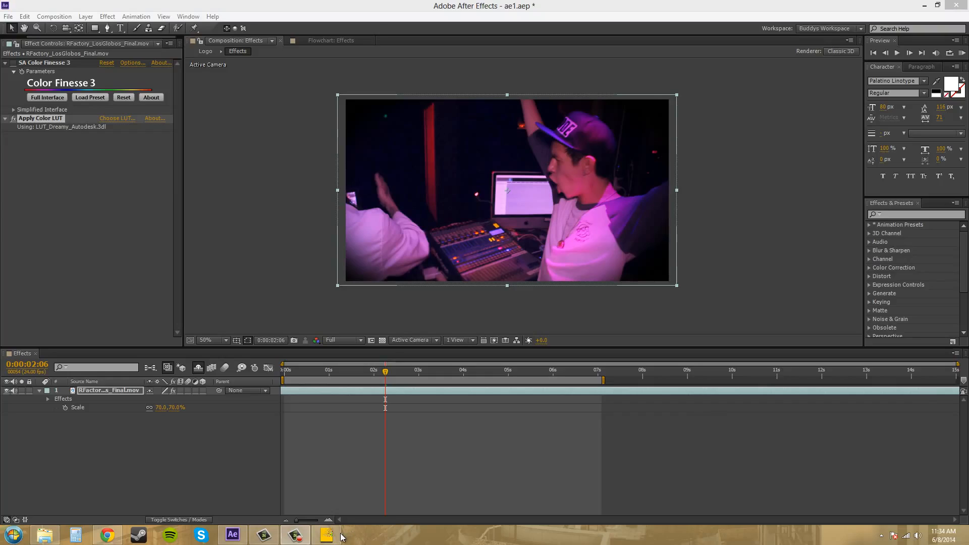
mouse_move(333, 535)
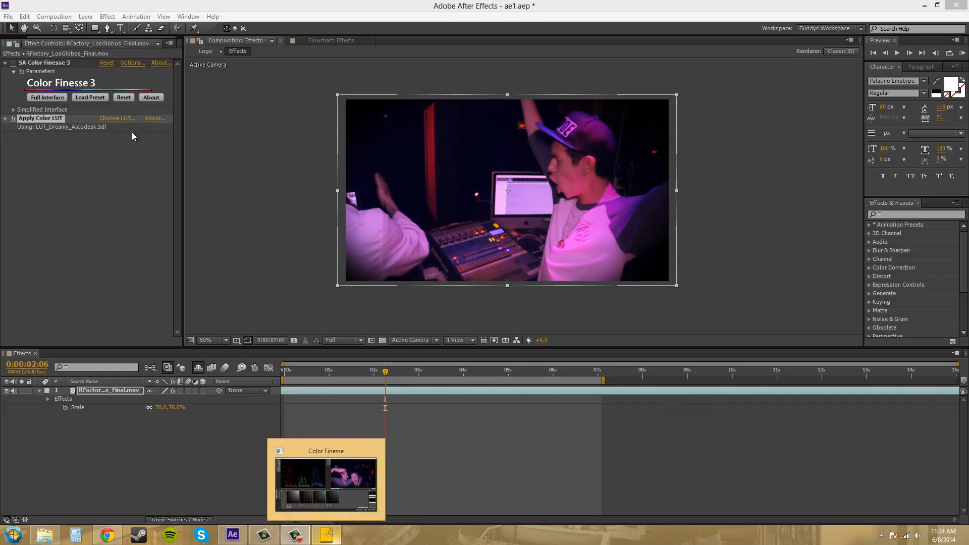